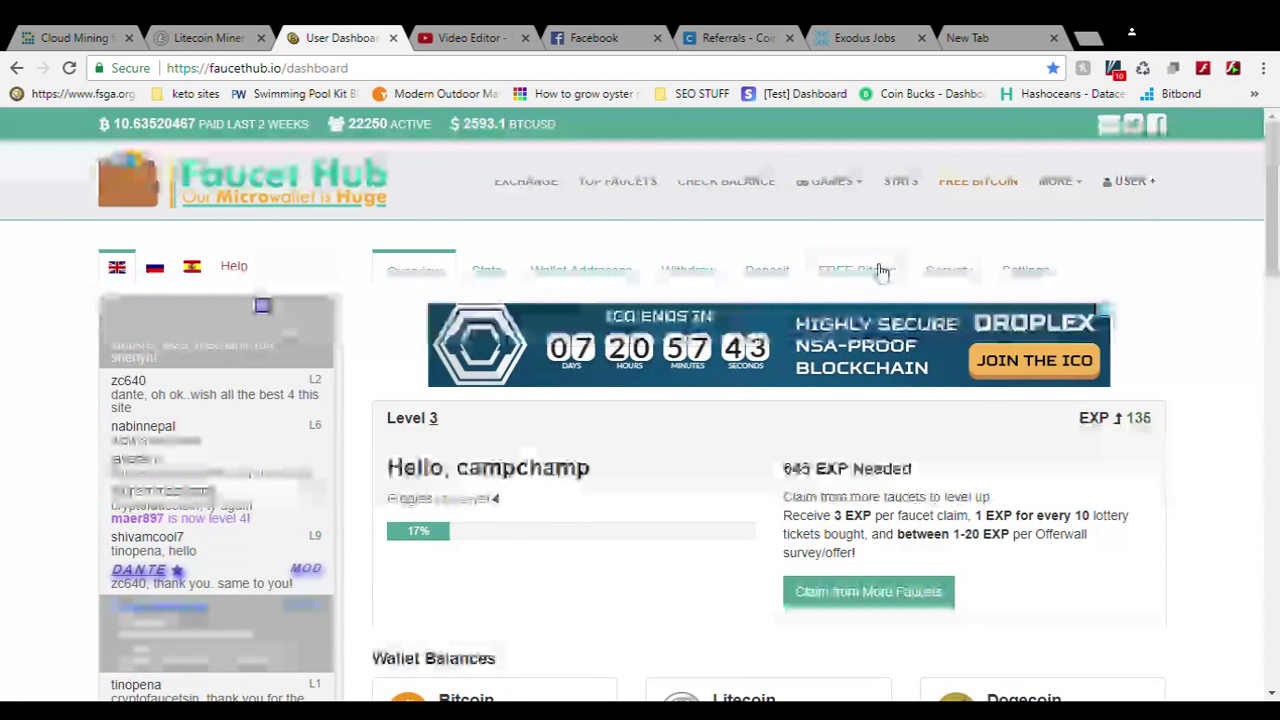
# - Open the currency exchange and go to its page for buying altcoins with Bitcoin
pyautogui.click(1138, 188)
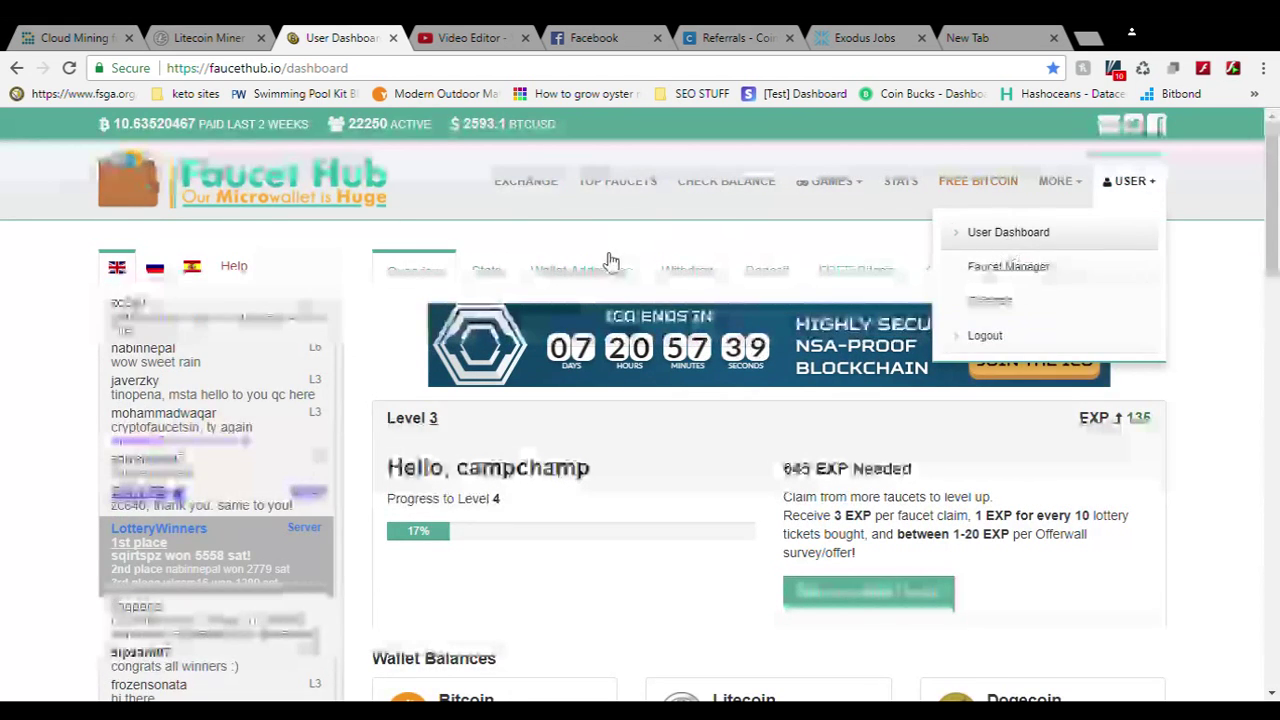
pyautogui.click(538, 187)
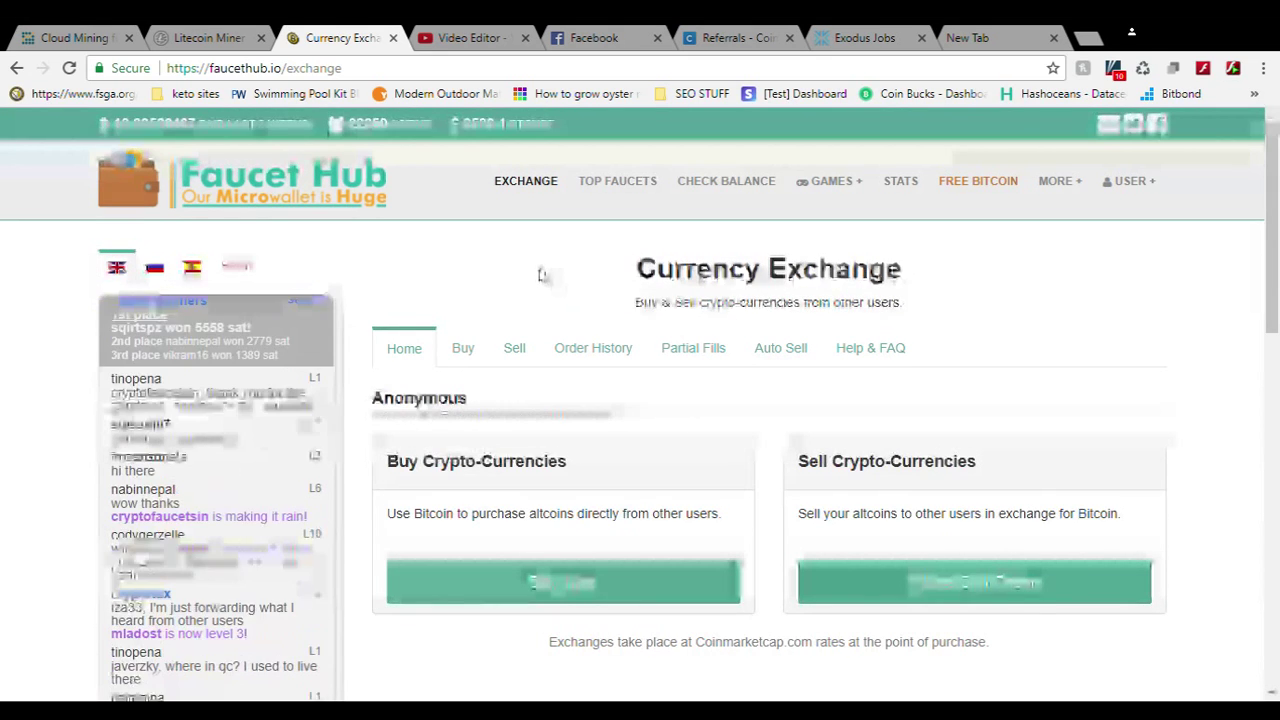
pyautogui.scroll(-2, 537, 262)
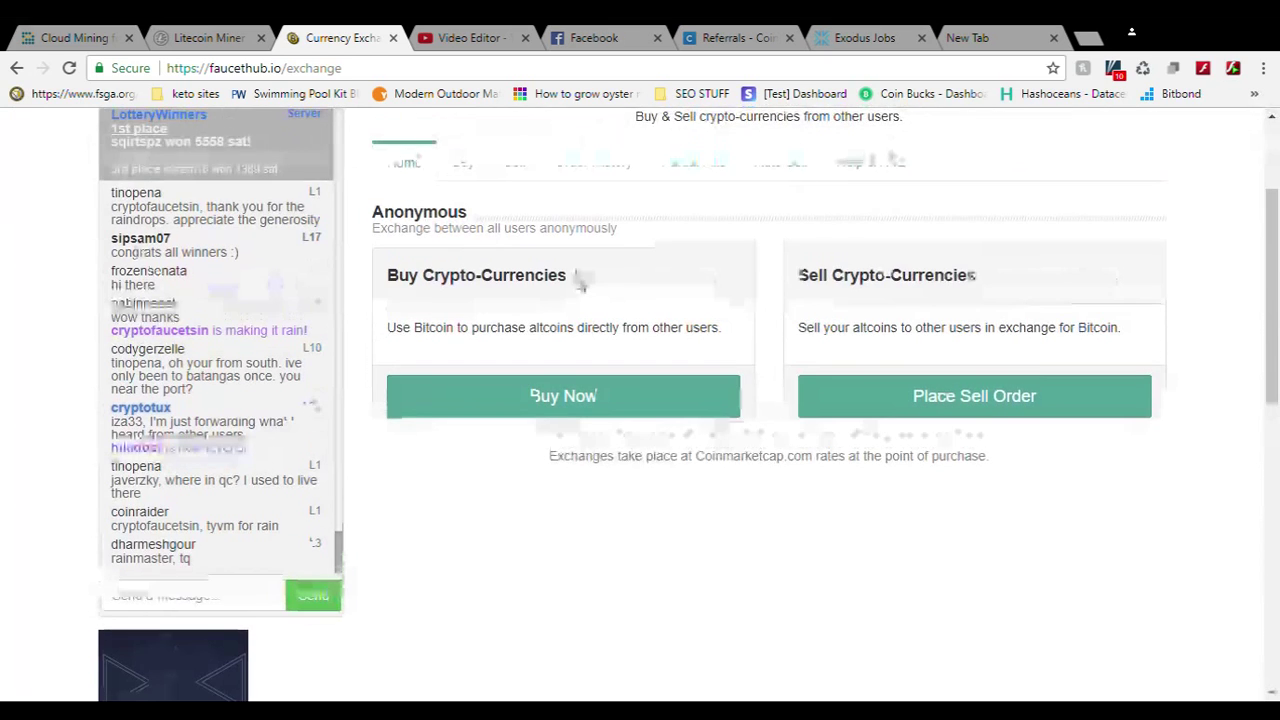
pyautogui.scroll(1, 590, 240)
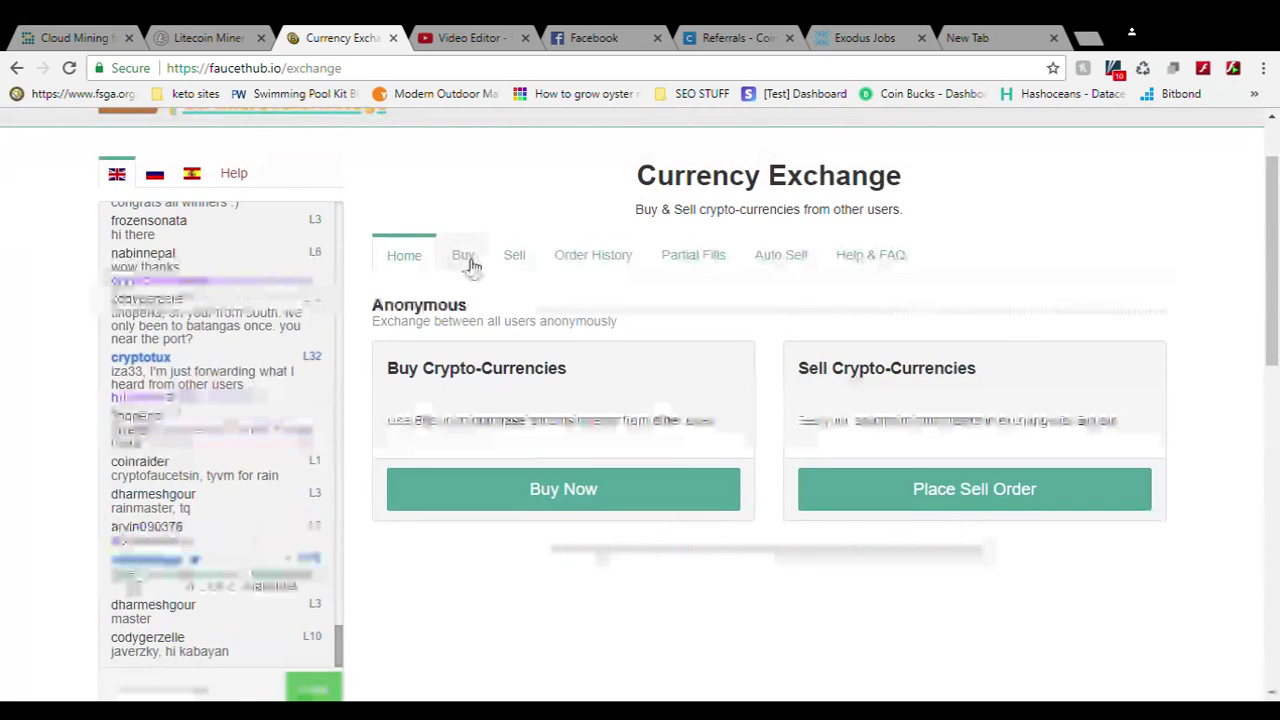
pyautogui.click(465, 262)
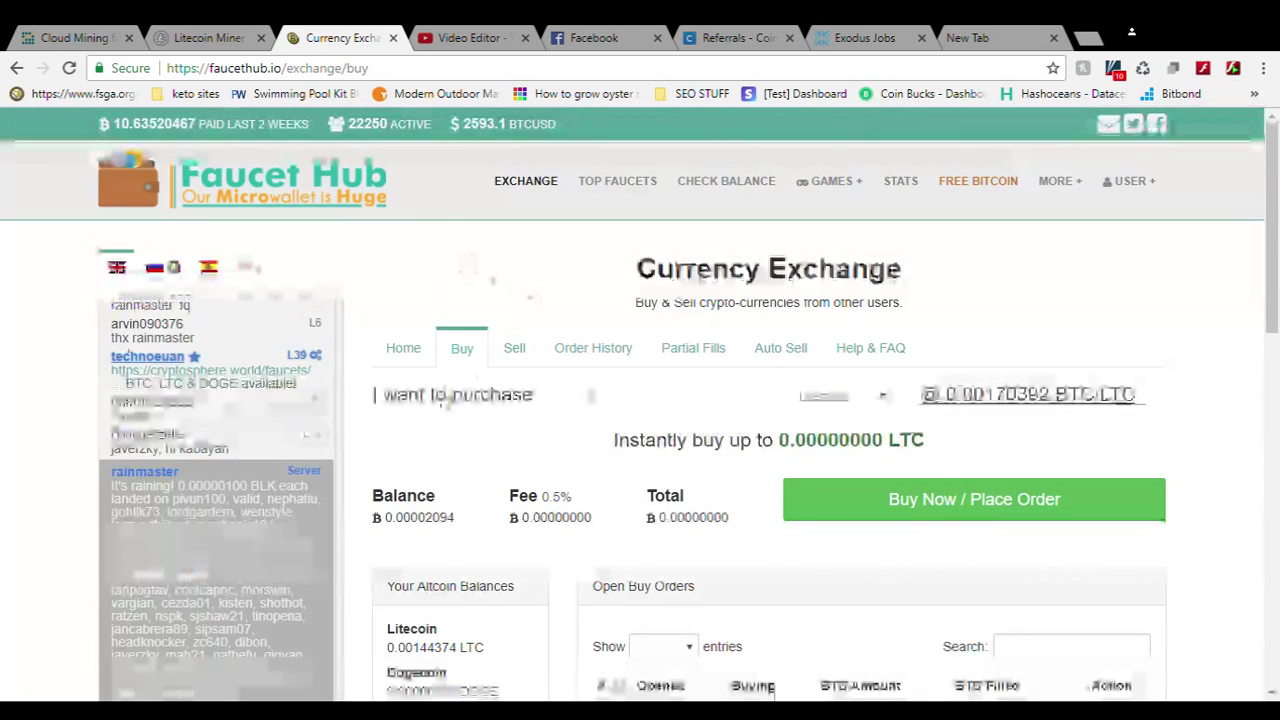
# - Examine the purchase form, the altcoin balances and the open buy orders
pyautogui.scroll(-2, 480, 457)
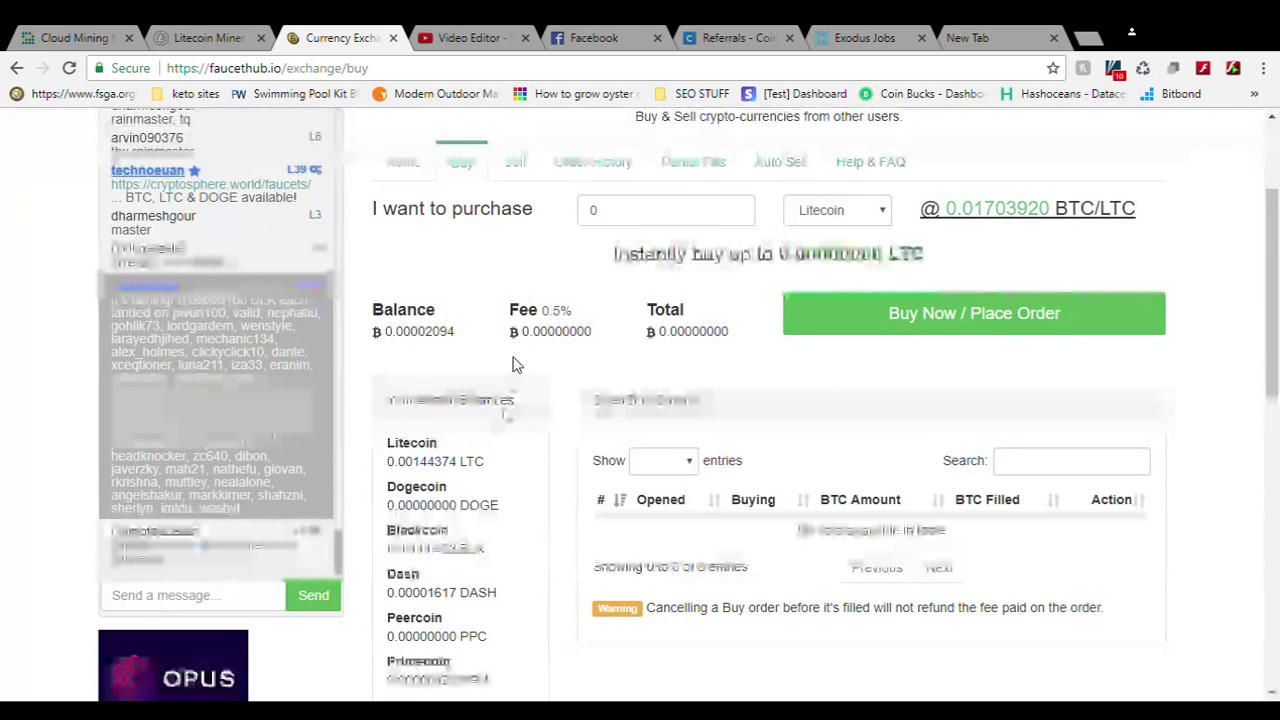
pyautogui.scroll(1, 514, 363)
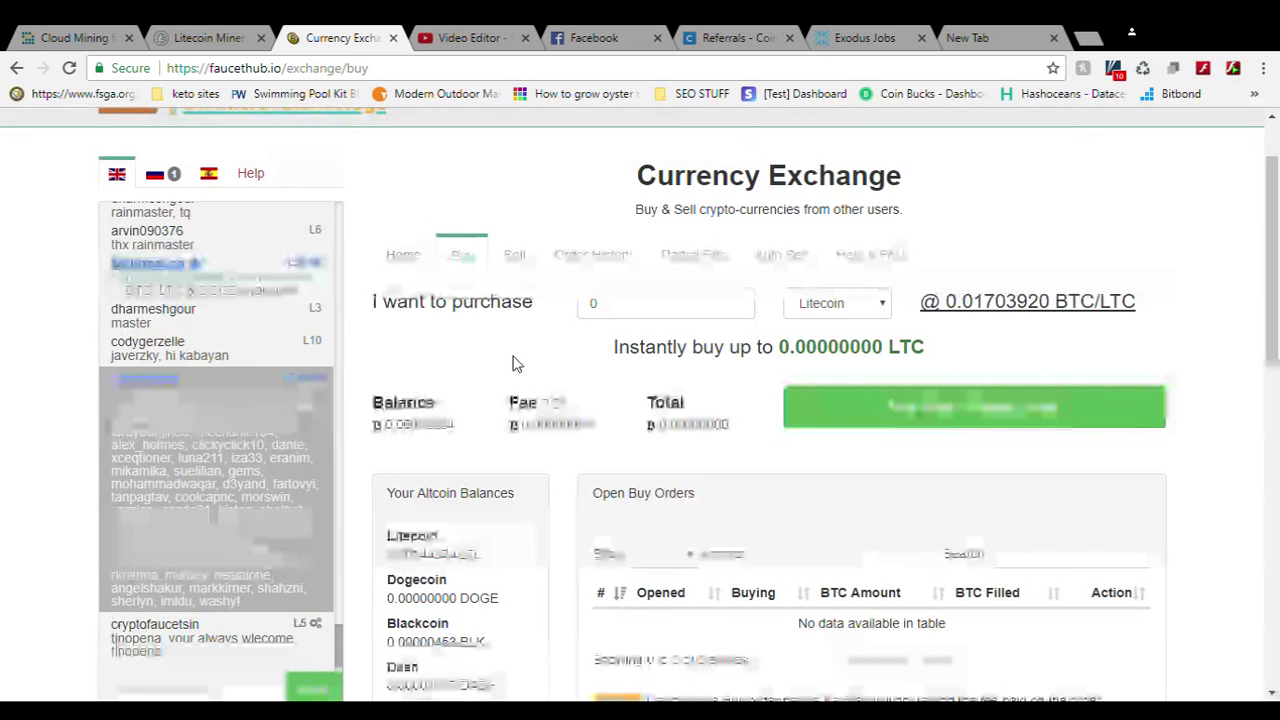
pyautogui.scroll(-2, 586, 380)
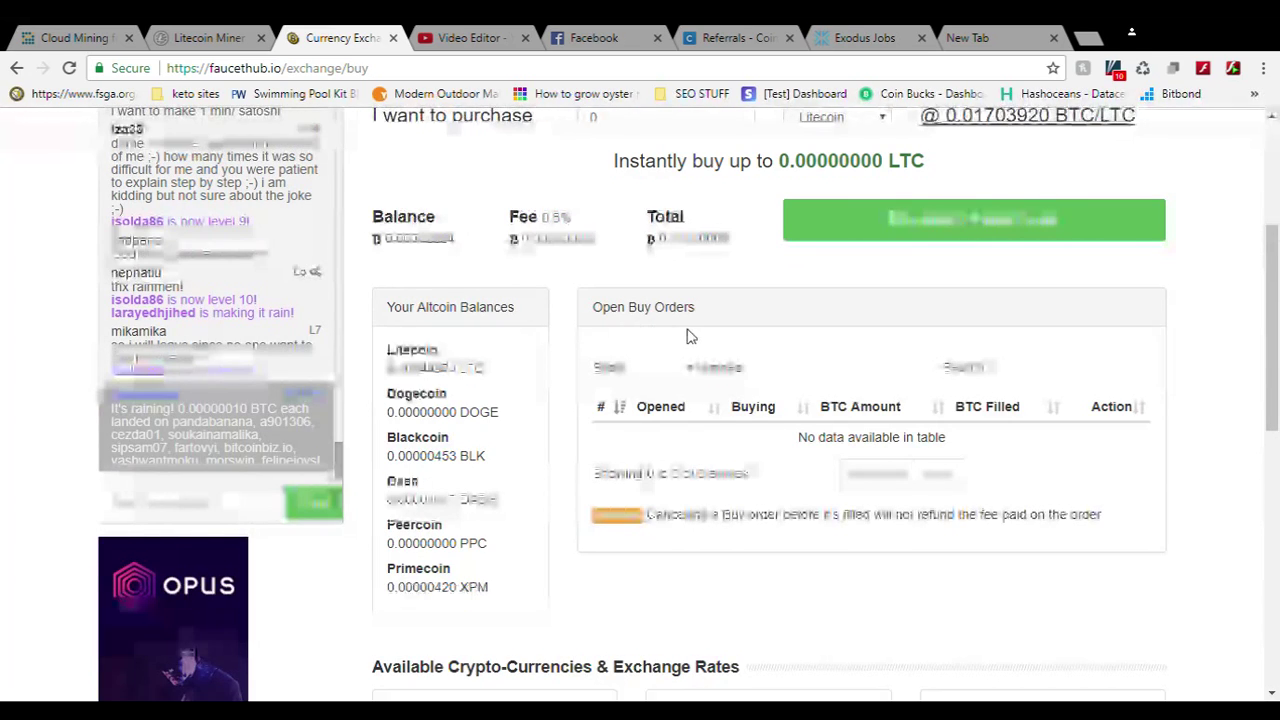
pyautogui.scroll(3, 688, 328)
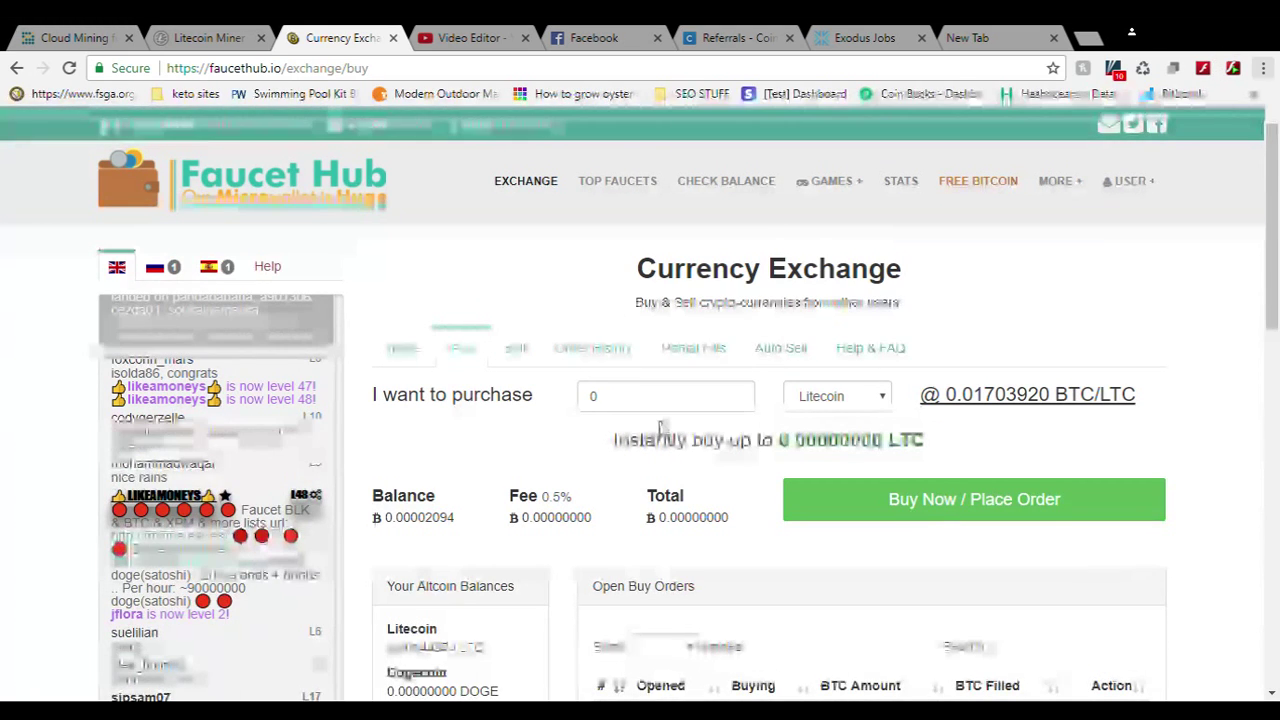
pyautogui.scroll(-1, 490, 449)
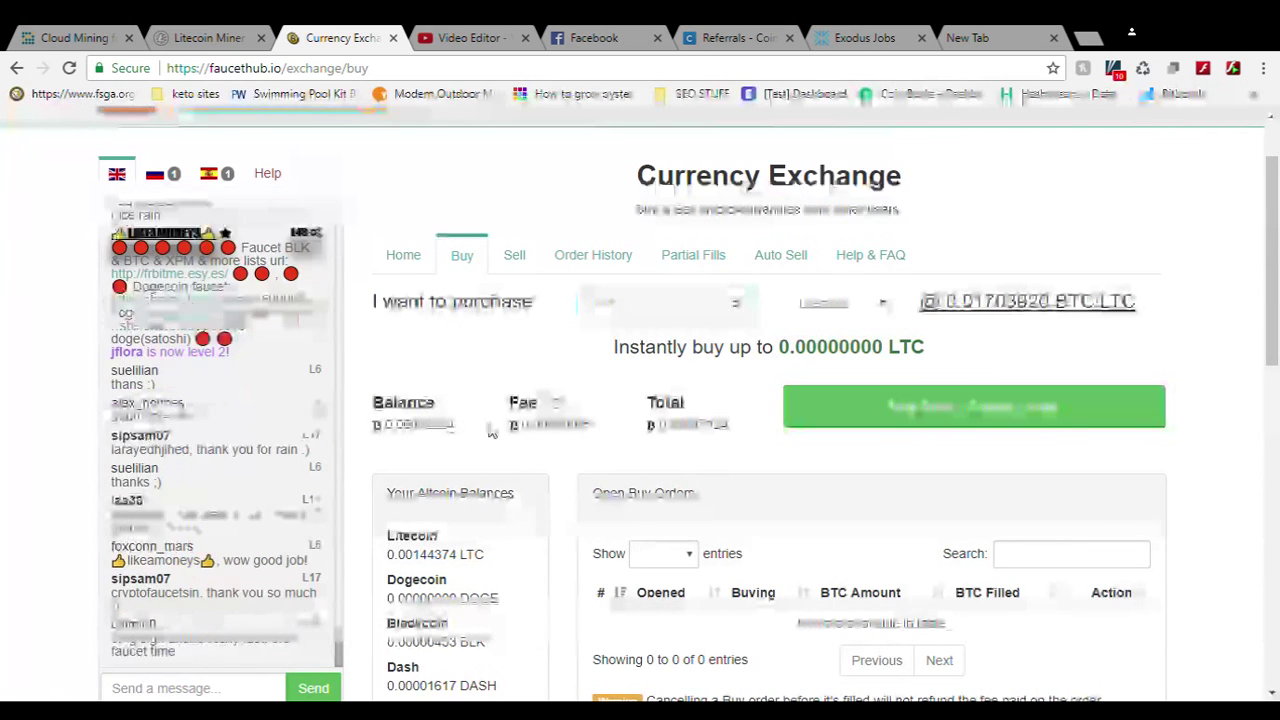
# - Try different Litecoin purchase amounts, including 0.0017 and 0.0015, to compare the total cost with the Bitcoin balance
pyautogui.press('BackSpace')
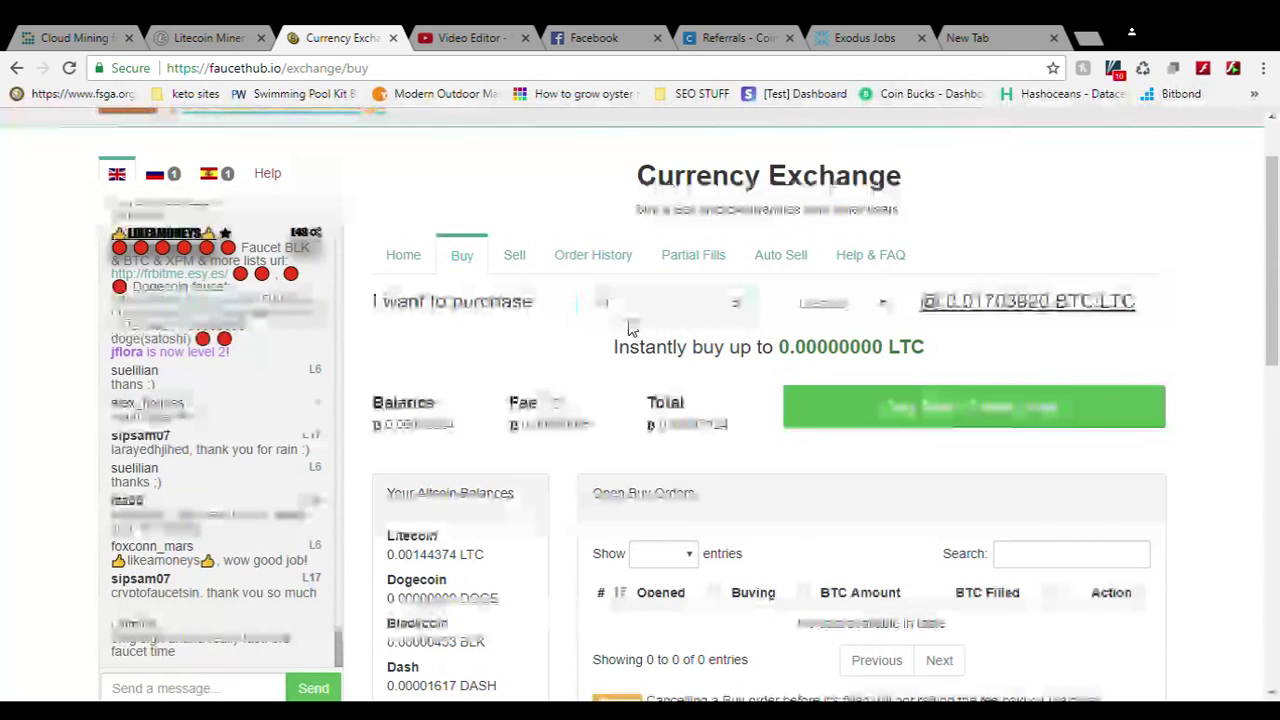
pyautogui.write('00')
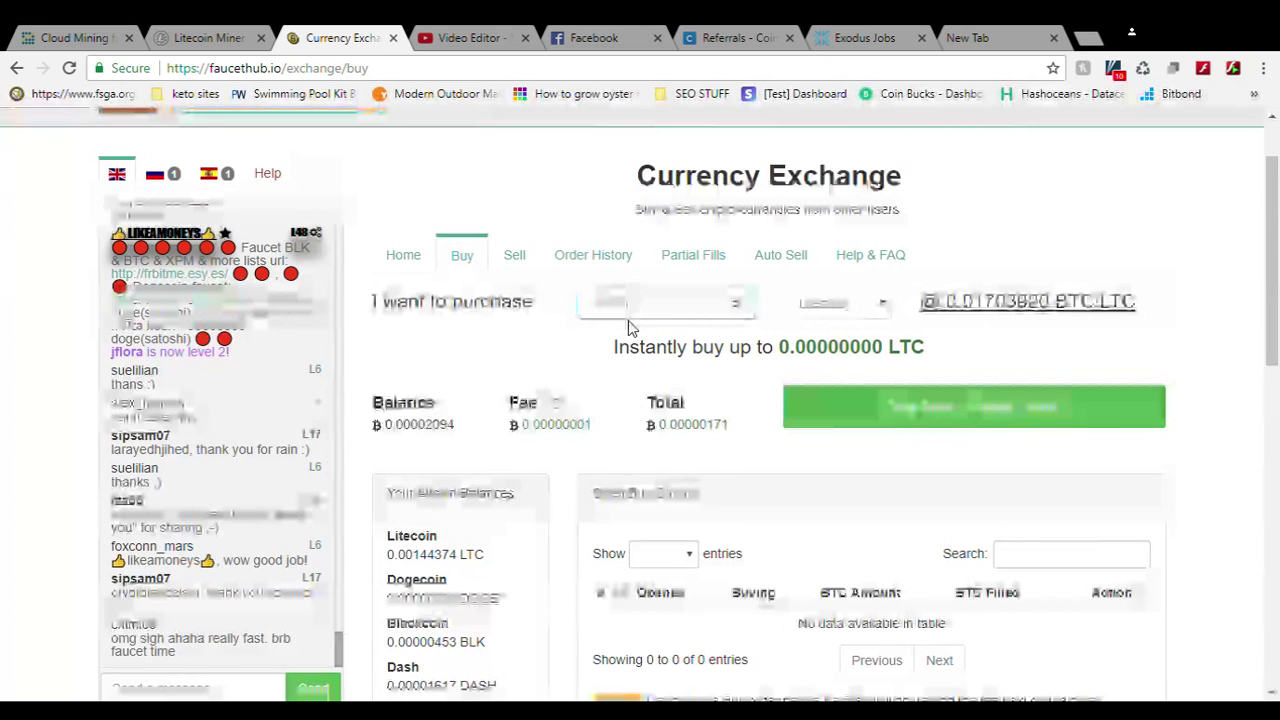
pyautogui.press('Down')
pyautogui.press('Down')
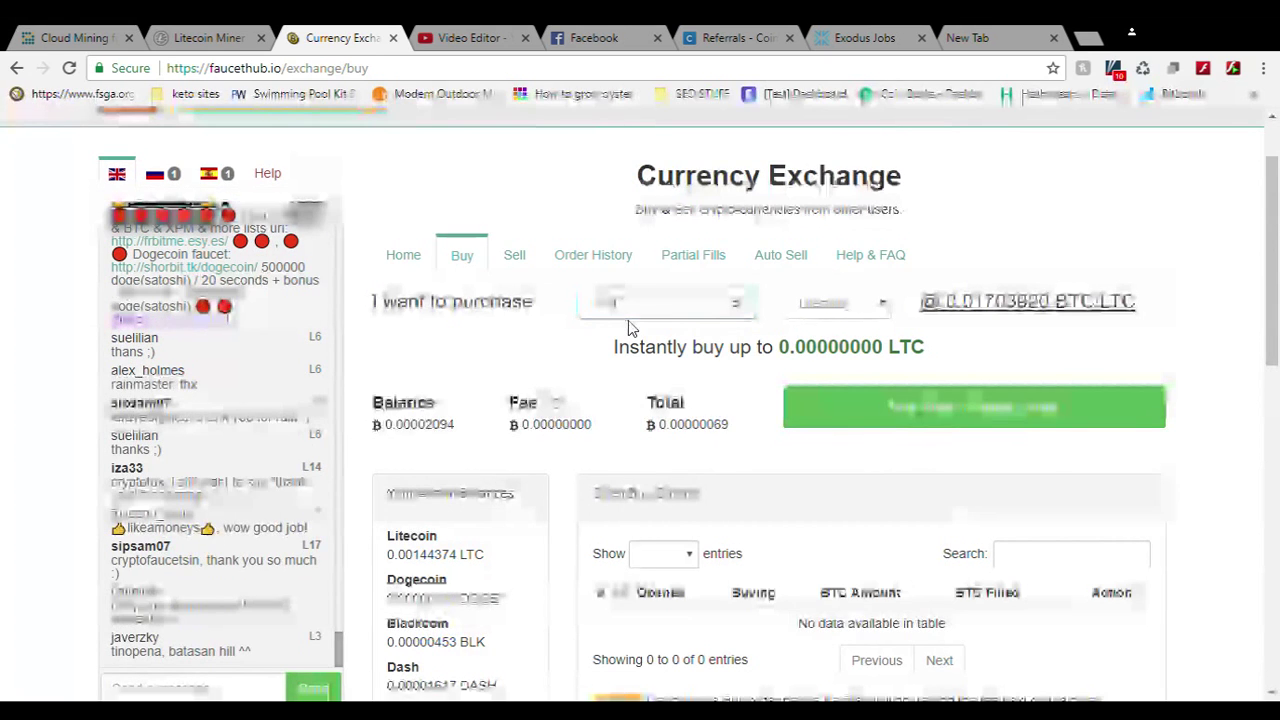
pyautogui.scroll(4, 666, 310)
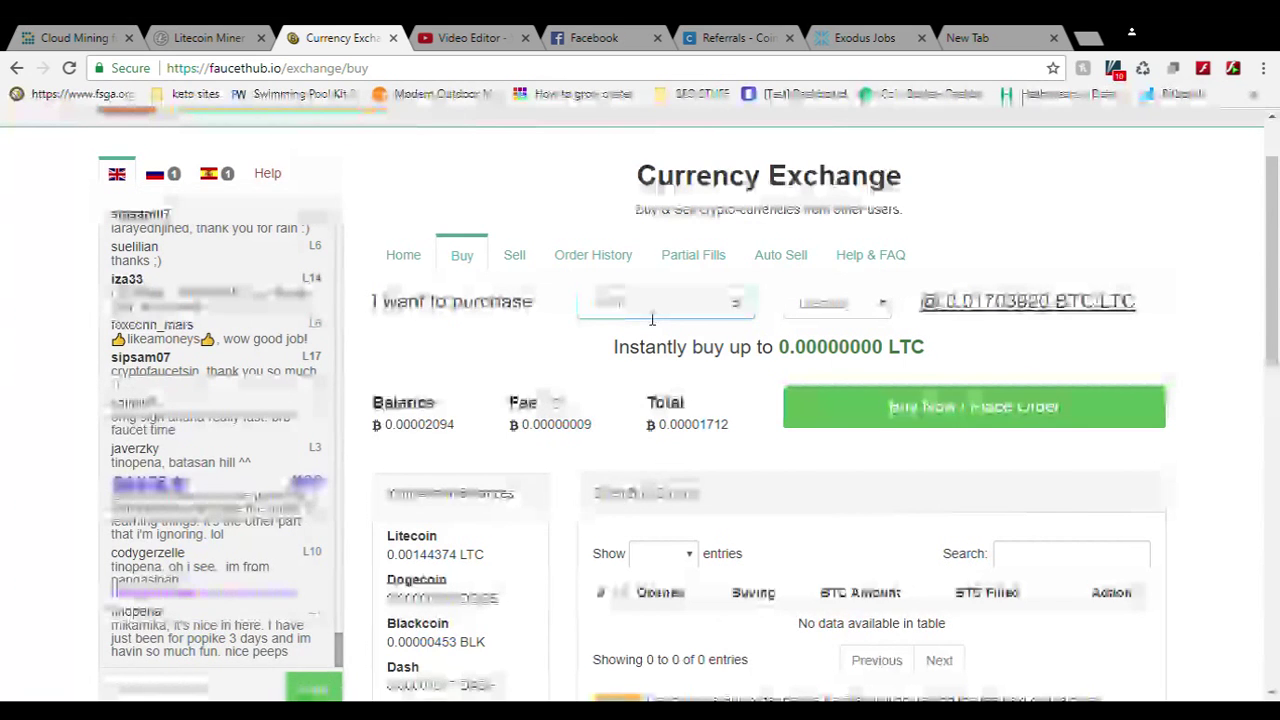
pyautogui.scroll(3, 652, 319)
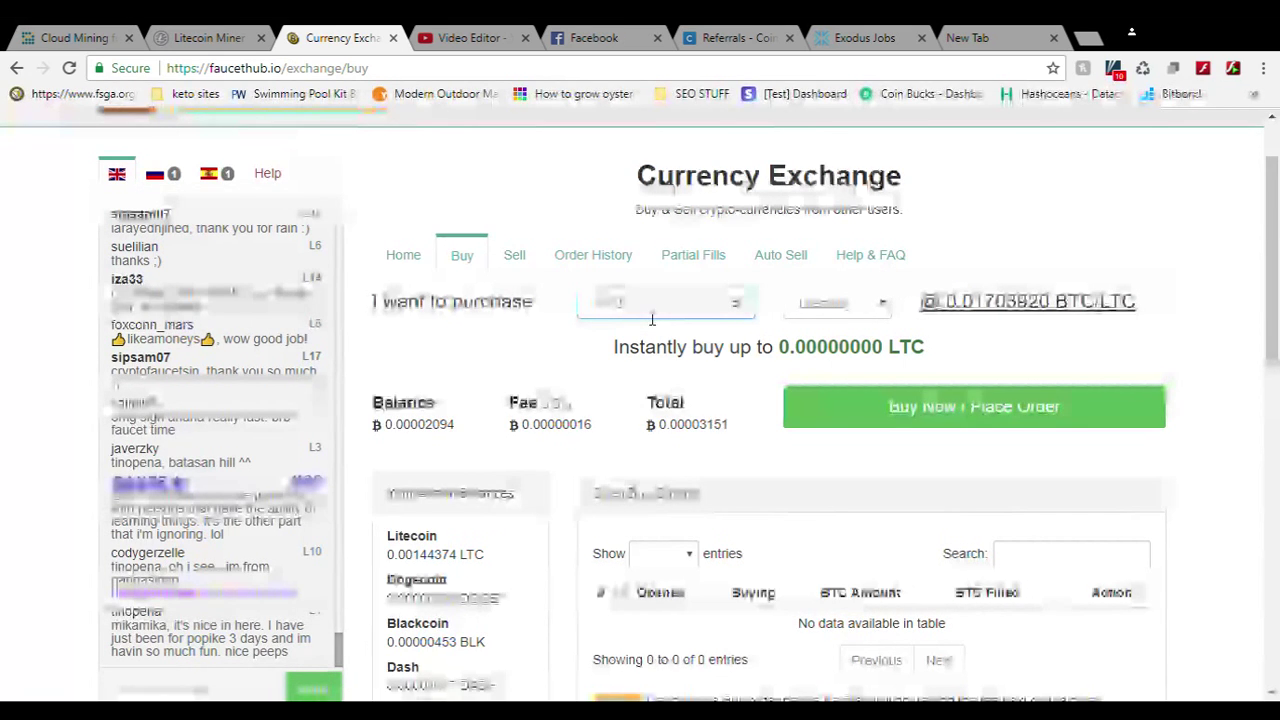
pyautogui.scroll(1, 648, 316)
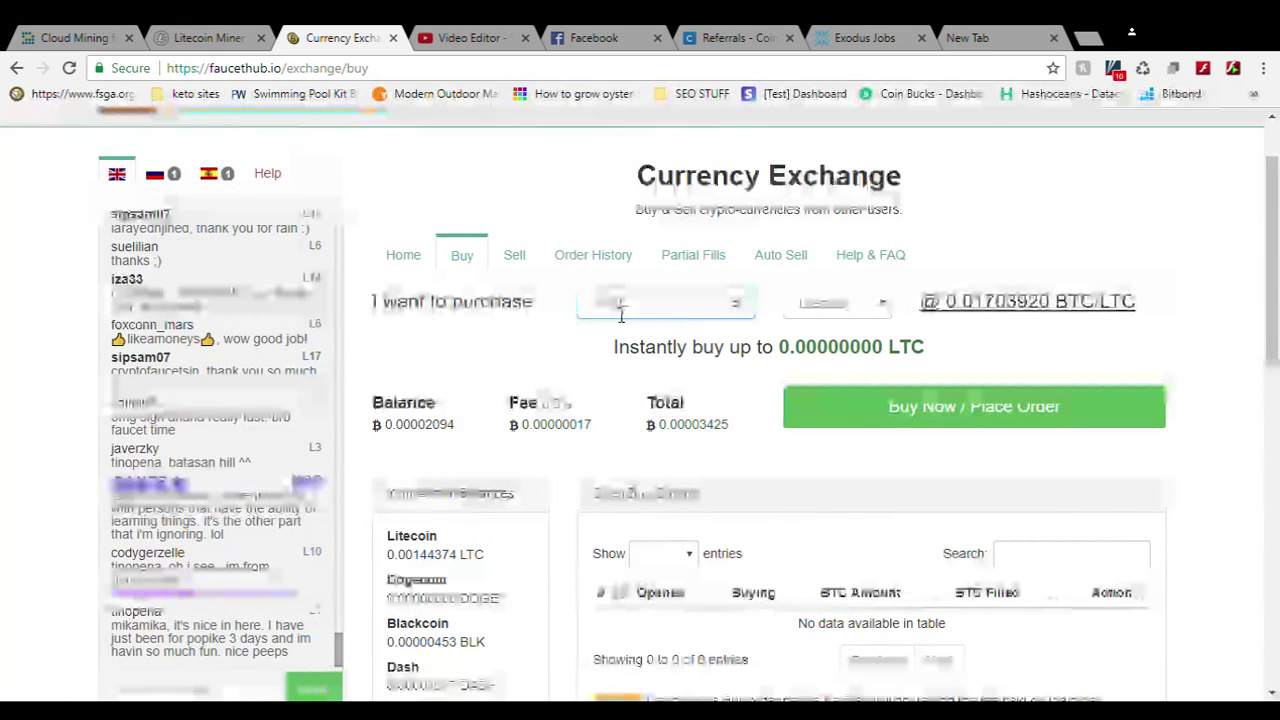
pyautogui.scroll(2, 626, 293)
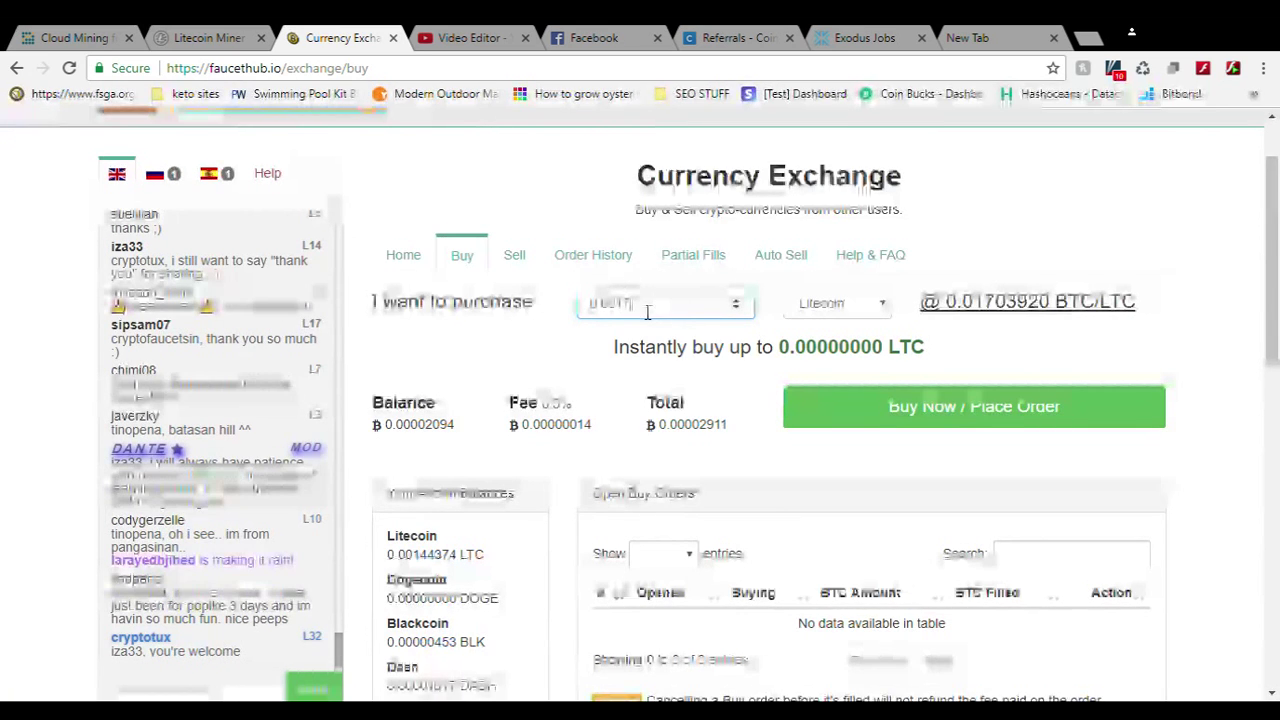
pyautogui.scroll(-2, 596, 313)
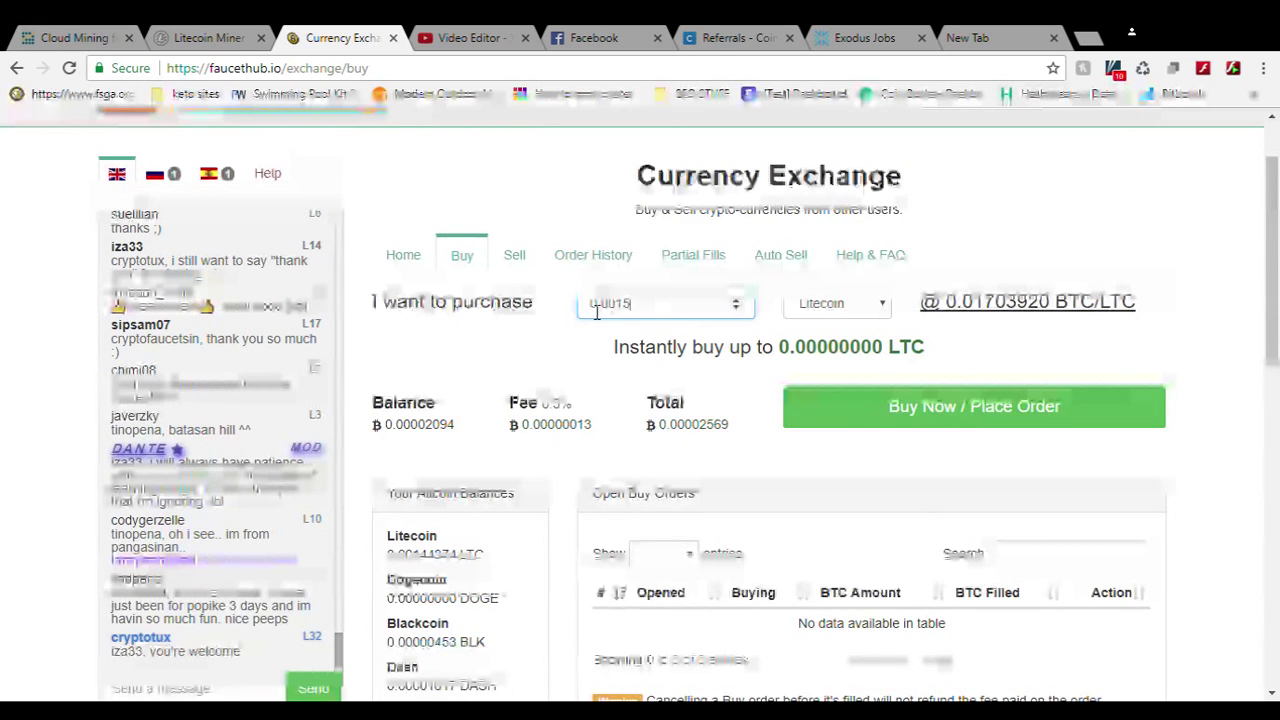
# - Set the purchase amount to 0.0012 Litecoin and place the buy order
pyautogui.press('BackSpace')
pyautogui.press('BackSpace')
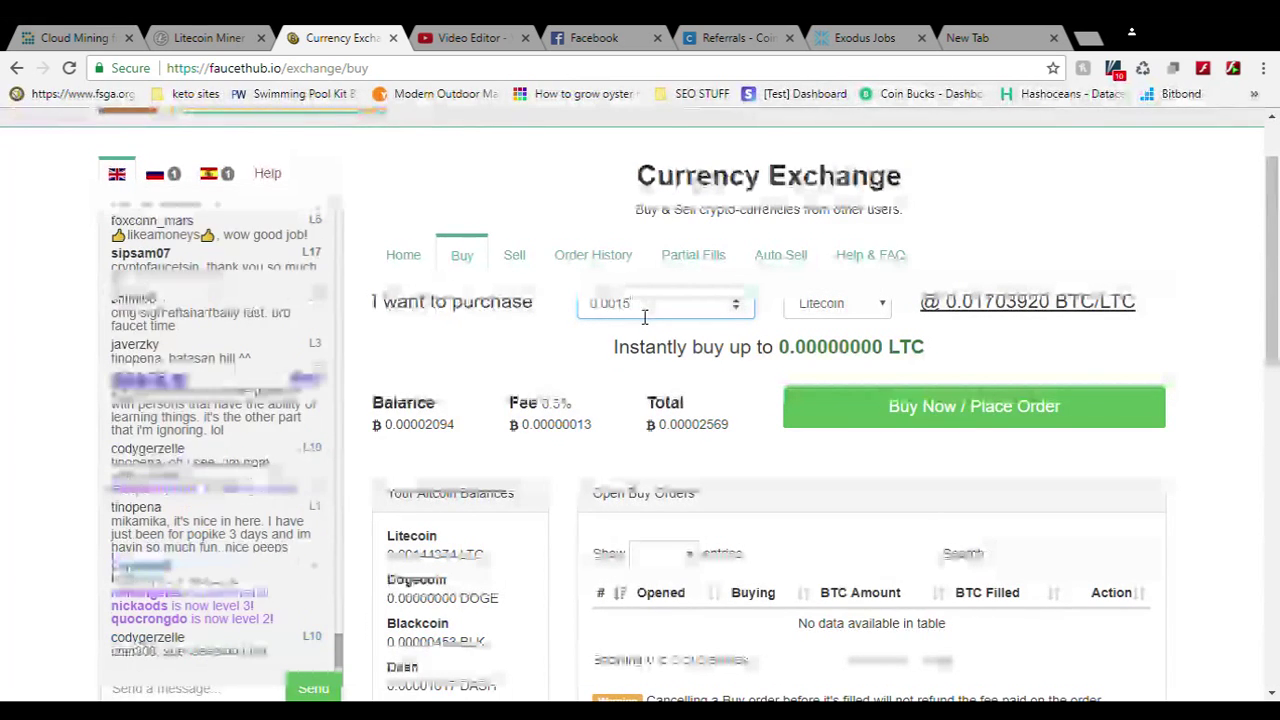
pyautogui.write('2')
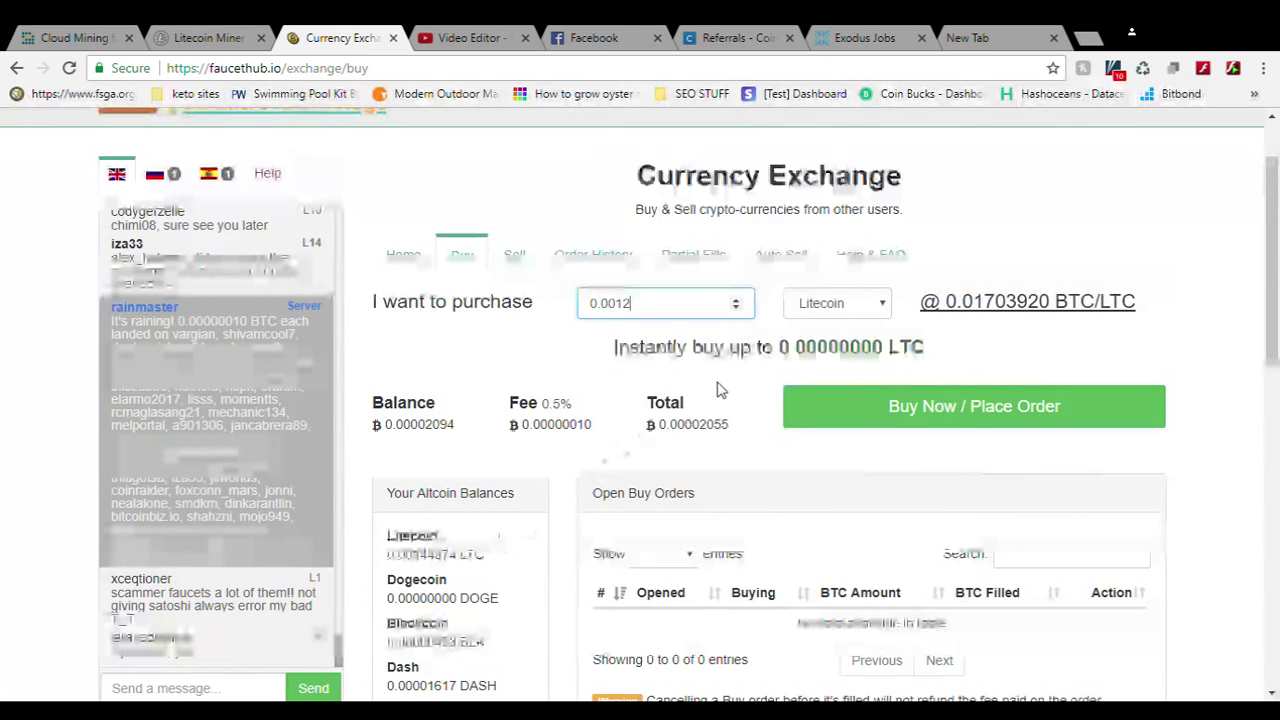
pyautogui.click(957, 418)
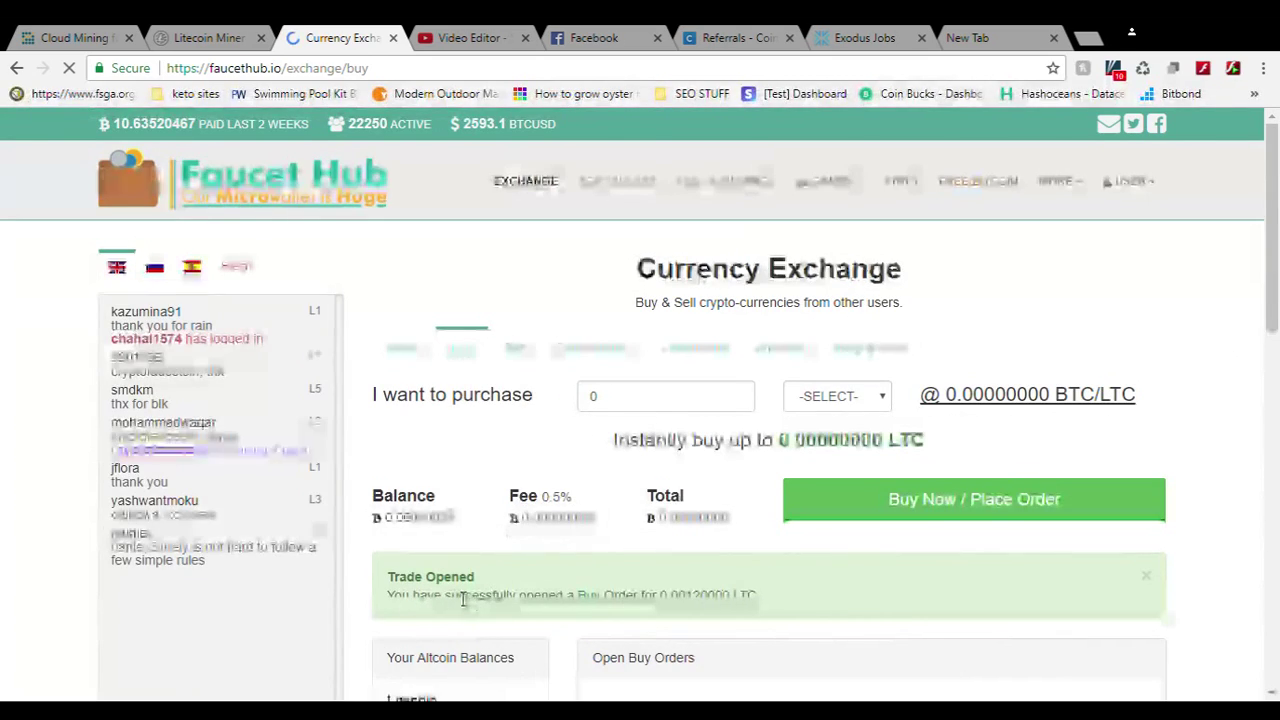
# - Review the open buy order and altcoin balances, and open the exchange's Sell page
pyautogui.scroll(-2, 500, 420)
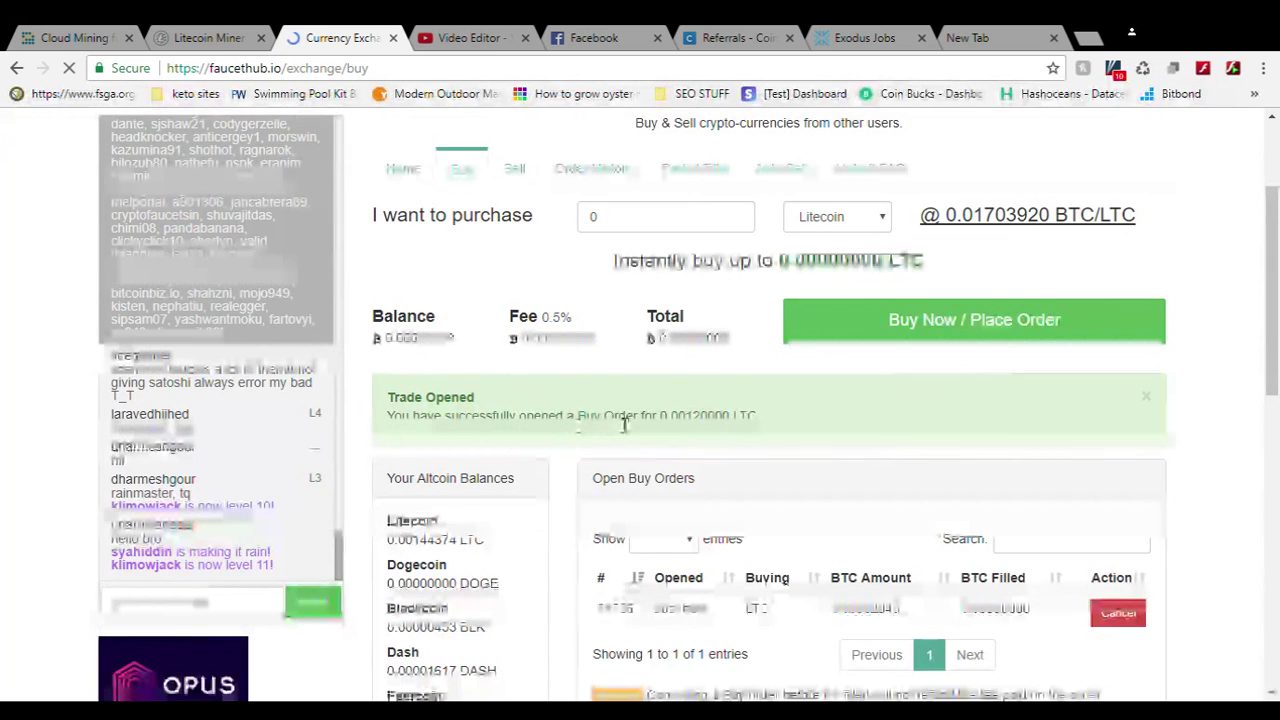
pyautogui.scroll(-1, 884, 492)
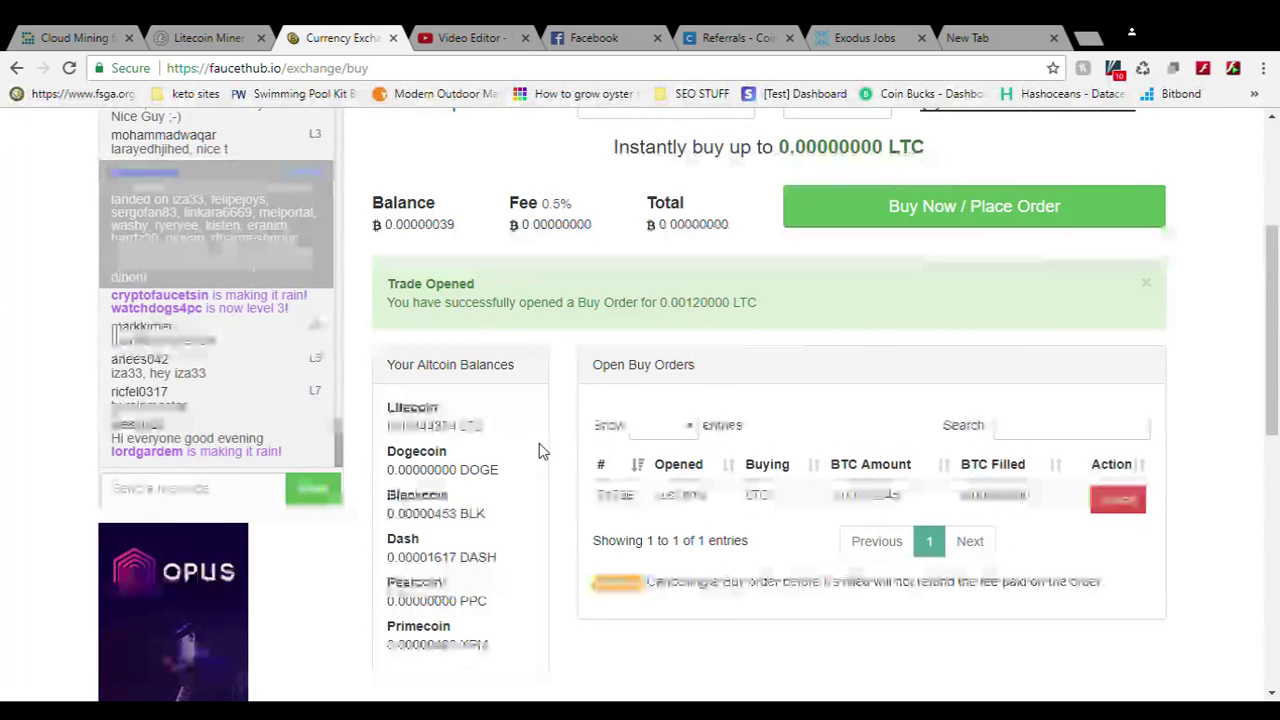
pyautogui.scroll(2, 538, 447)
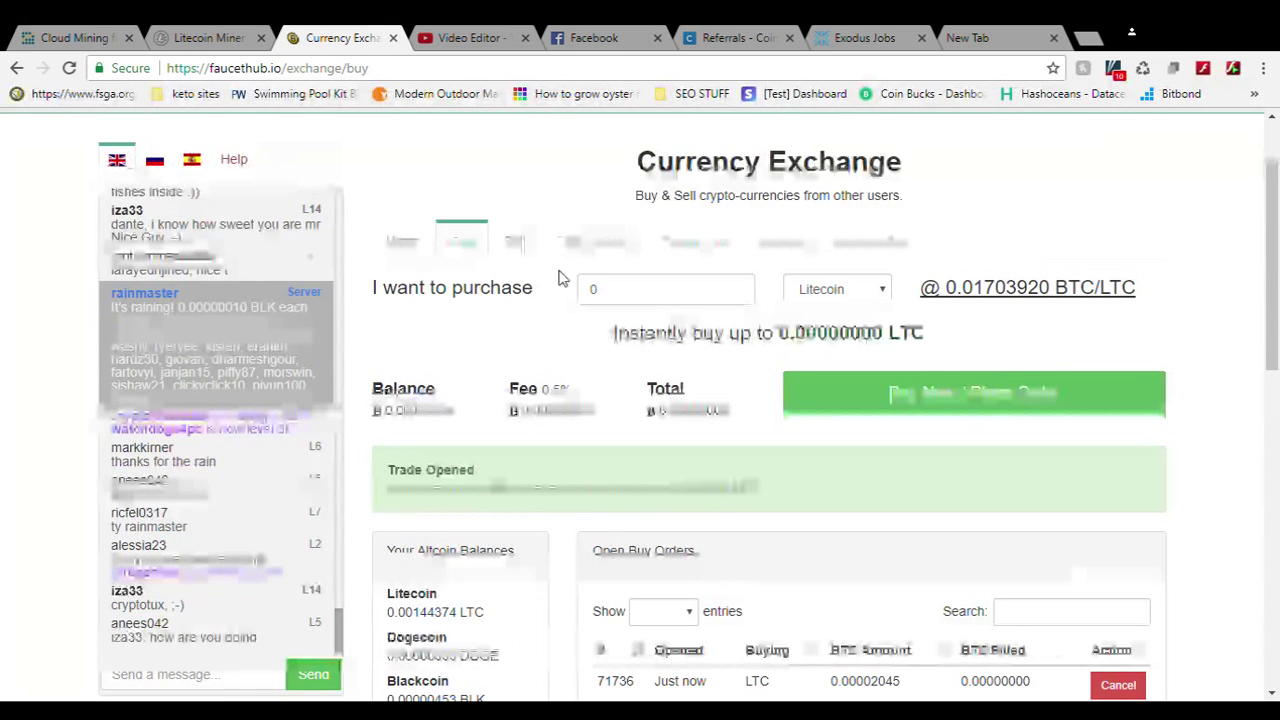
pyautogui.scroll(-1, 575, 370)
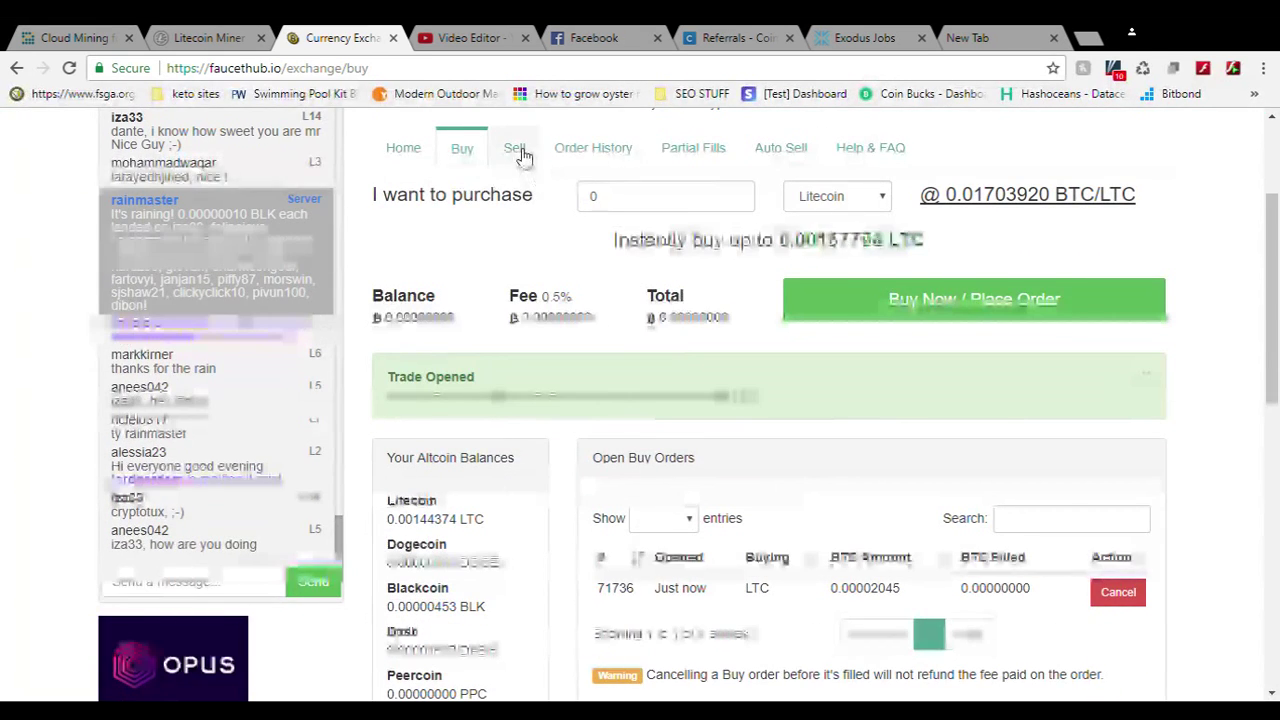
pyautogui.click(515, 150)
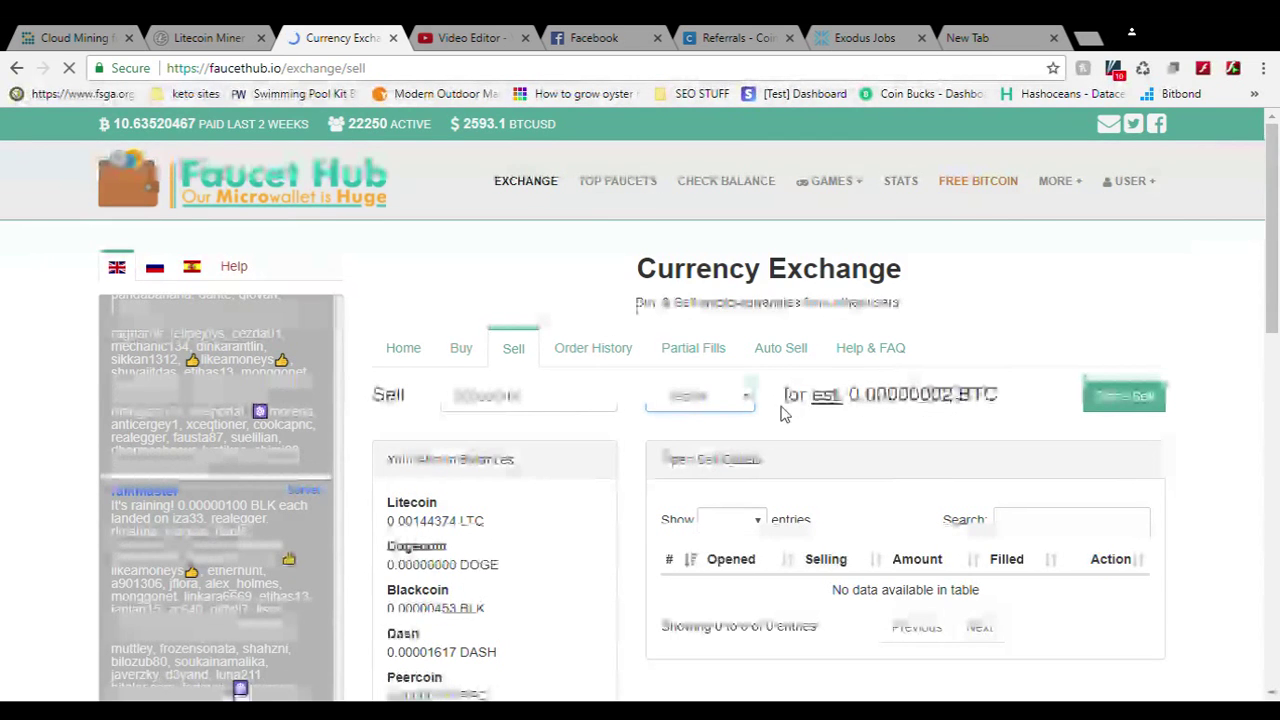
# - Set the amount to sell to 0.00144374 Litecoin and check it against the altcoin balances
pyautogui.click(520, 400)
pyautogui.doubleClick(471, 400)
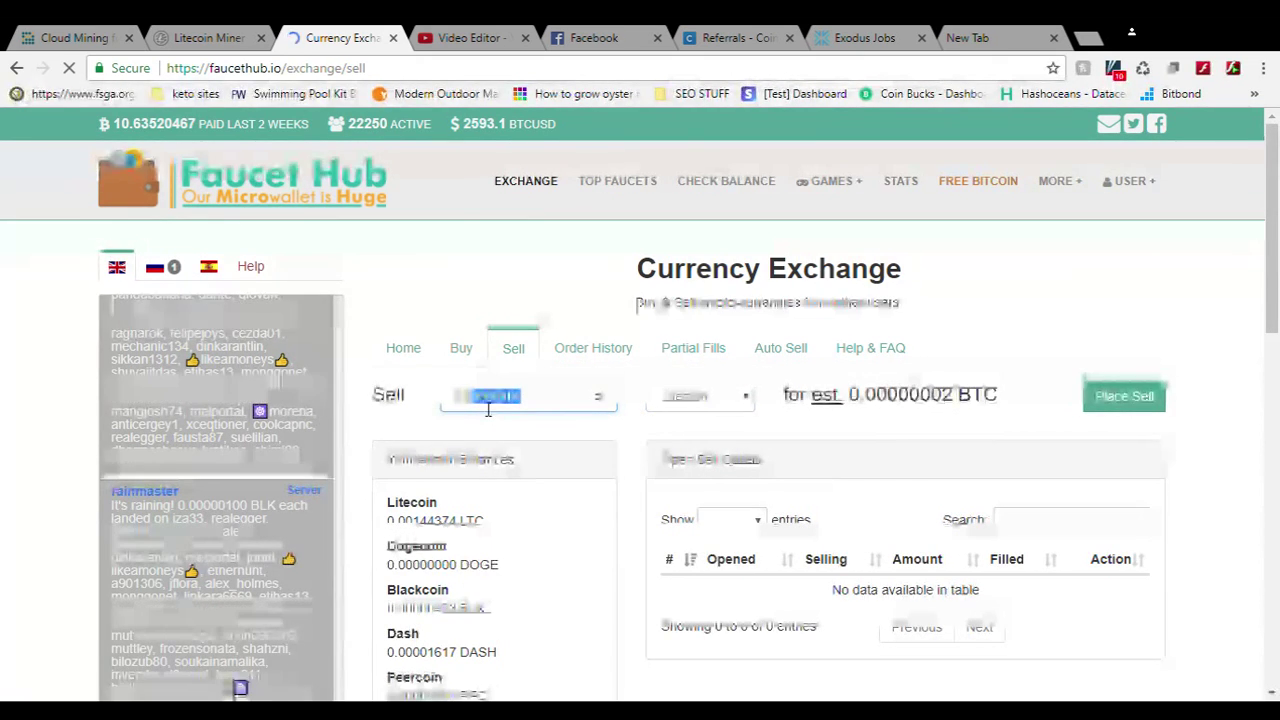
pyautogui.press('BackSpace')
pyautogui.write('0.001')
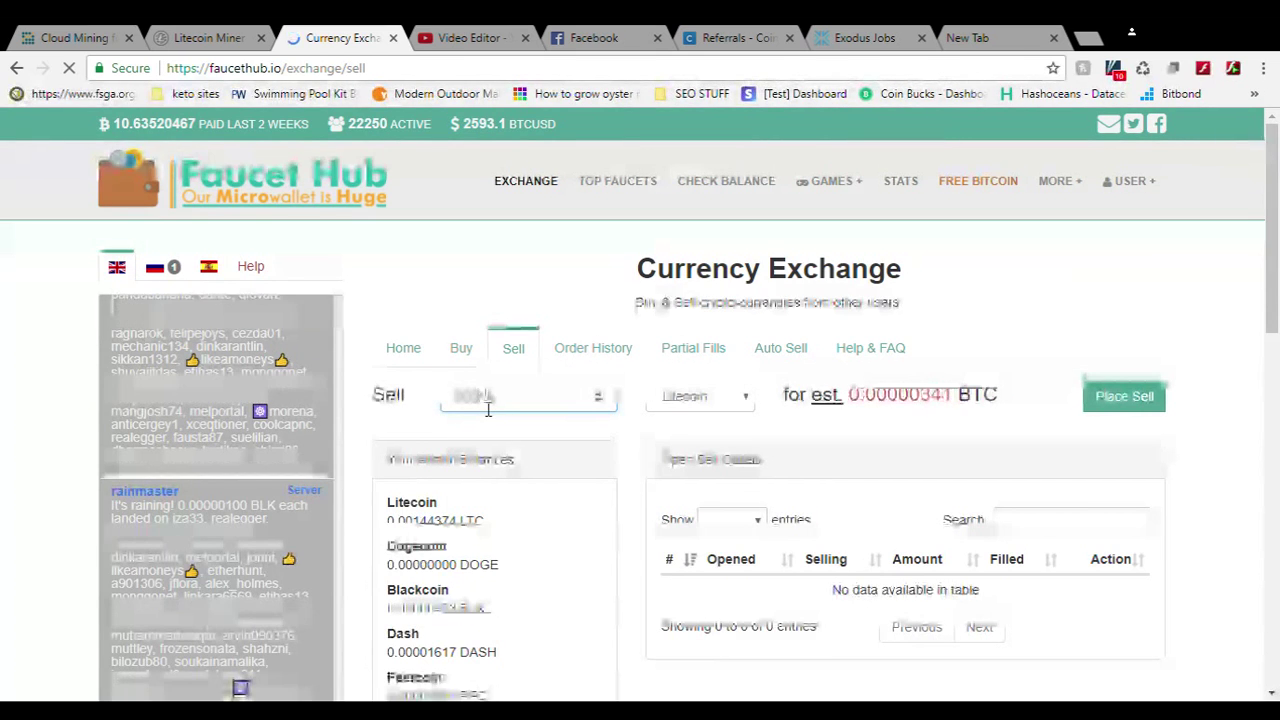
pyautogui.write('4437')
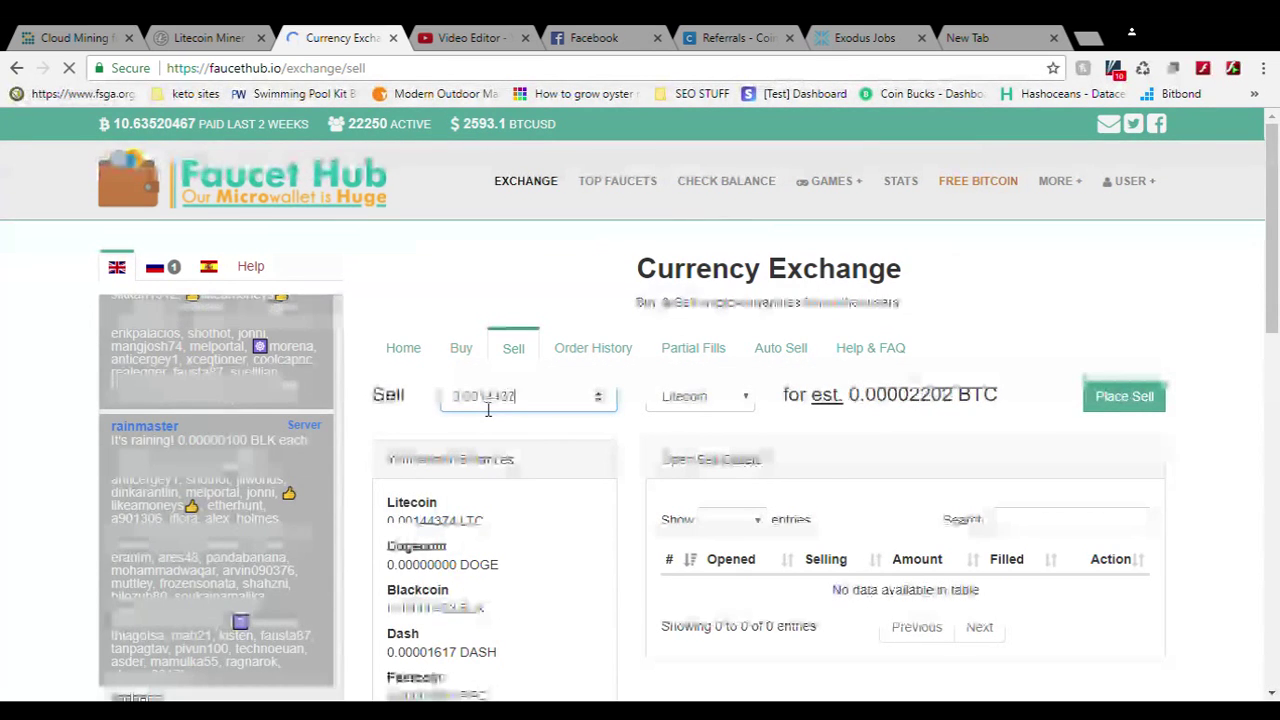
pyautogui.write('4')
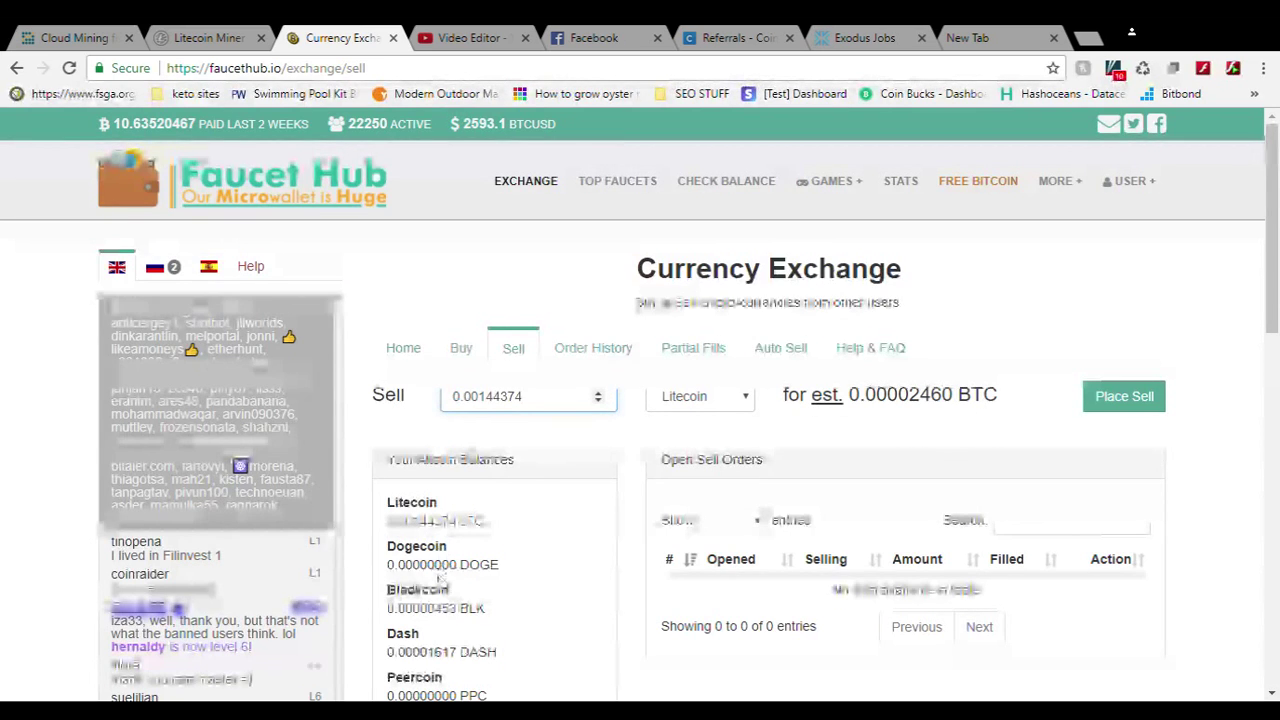
pyautogui.scroll(-2, 440, 579)
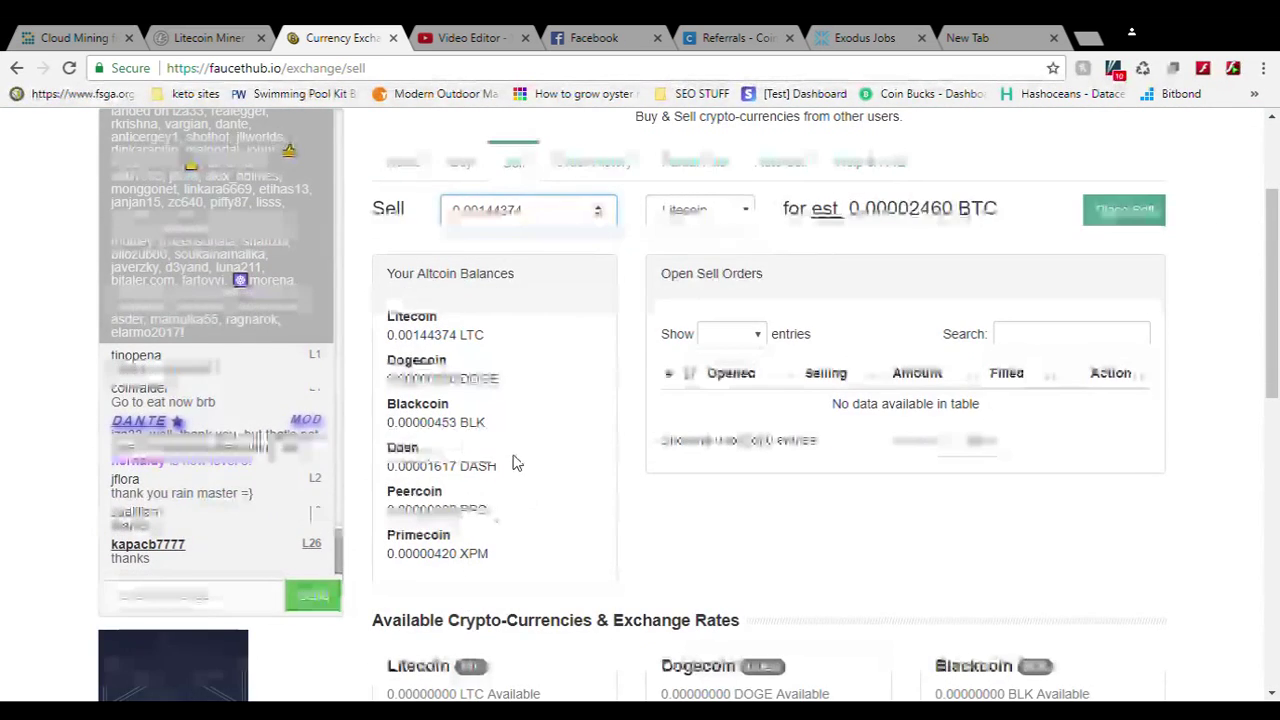
pyautogui.scroll(2, 512, 463)
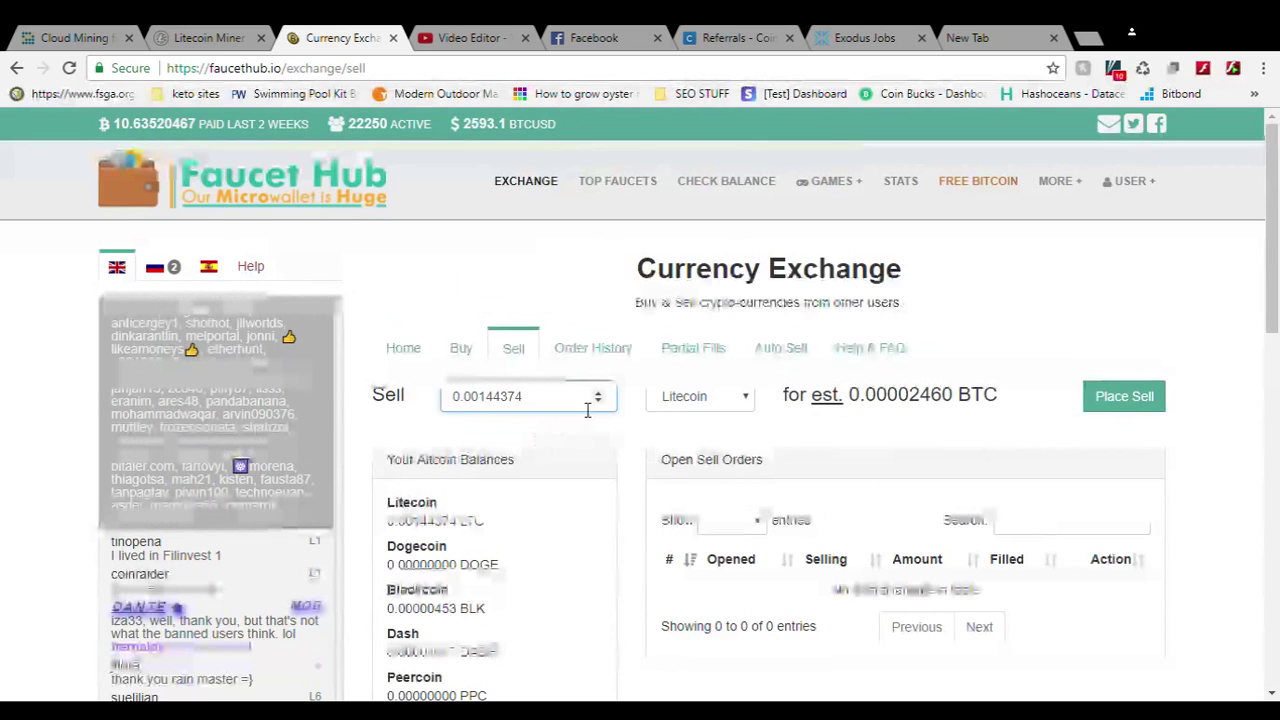